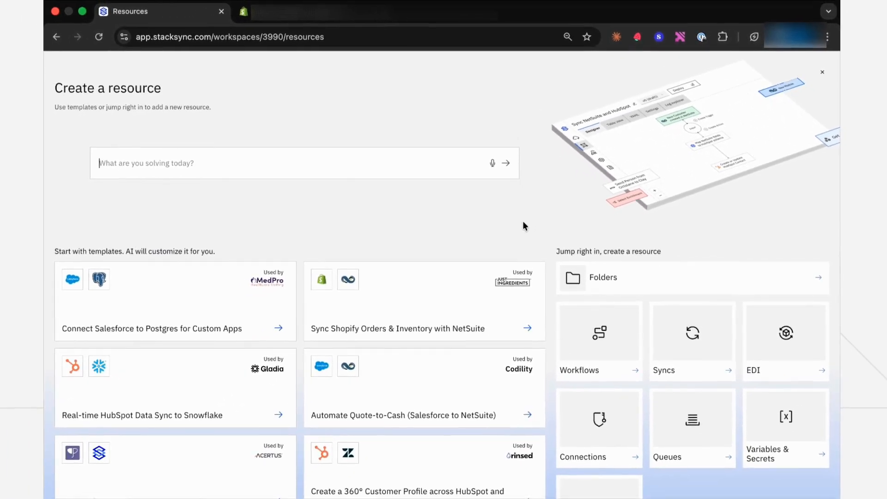
# - Start a new sync and add Shopify as the first app using the saved shopify connection credential
pyautogui.click(651, 324)
pyautogui.write('shop')
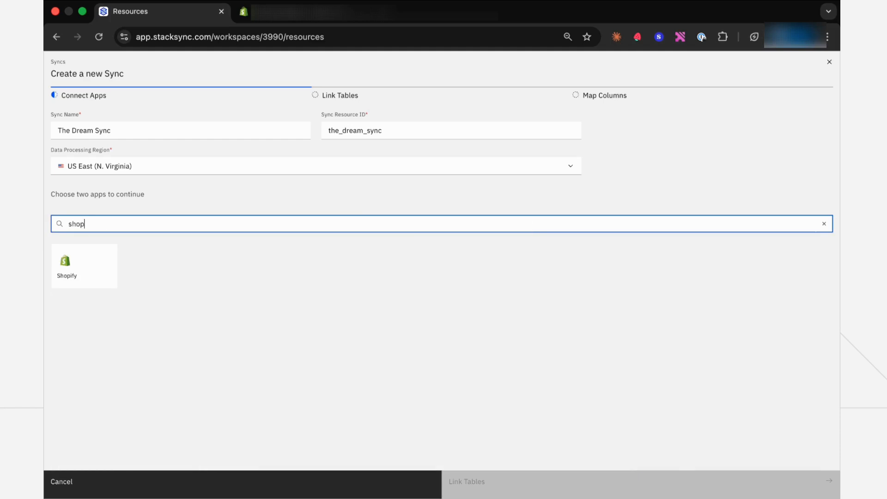
pyautogui.click(96, 283)
pyautogui.click(470, 262)
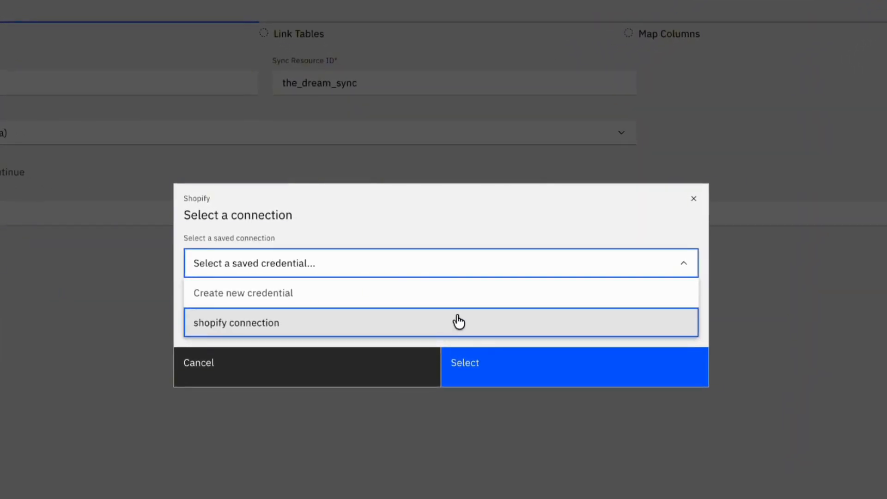
pyautogui.click(458, 322)
pyautogui.click(511, 376)
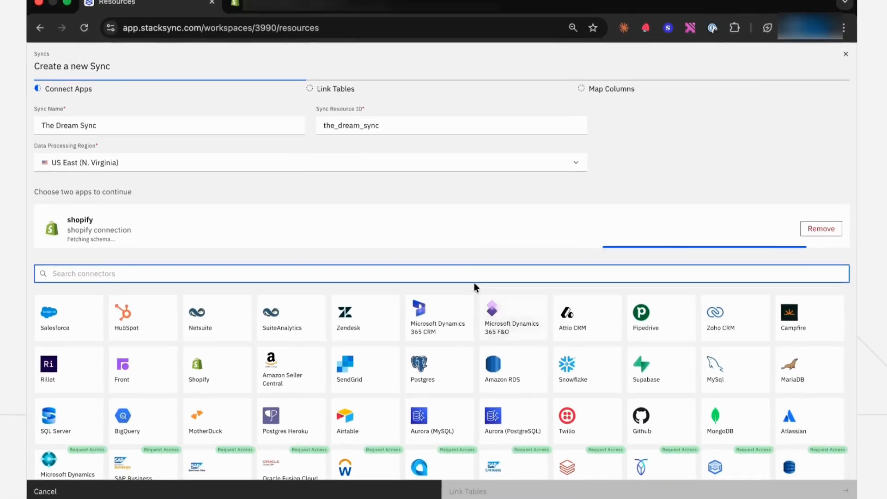
# - Add Snowflake as the second app using the saved Snowflake Connection credential
pyautogui.write('snow')
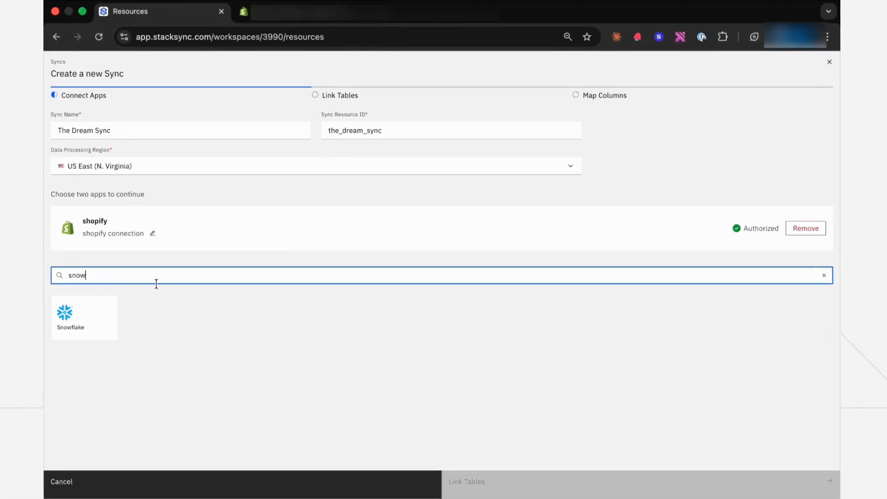
pyautogui.click(77, 322)
pyautogui.click(492, 253)
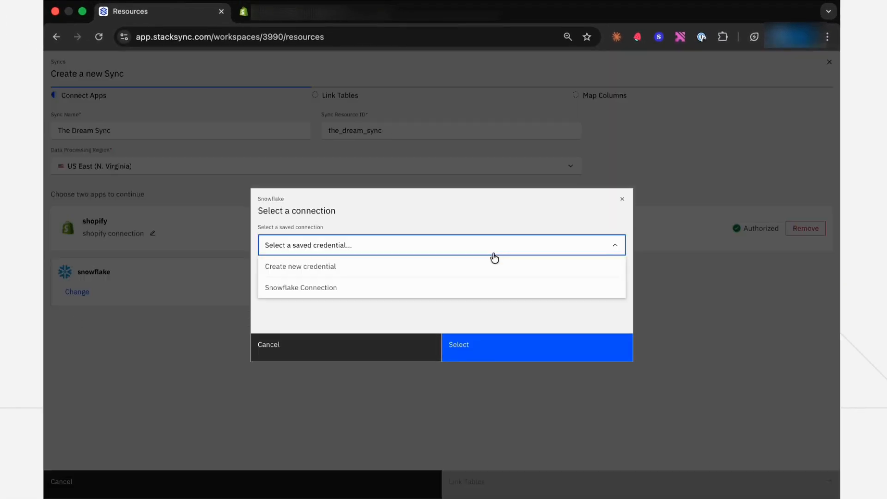
pyautogui.click(478, 286)
pyautogui.click(487, 336)
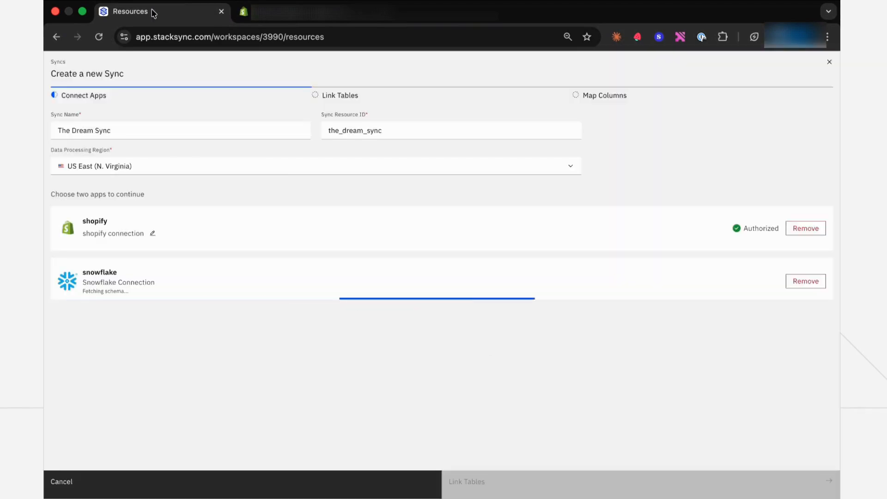
# - Rename the sync to Sync Shopify and Snowflake and continue to linking tables
pyautogui.tripleClick(154, 134)
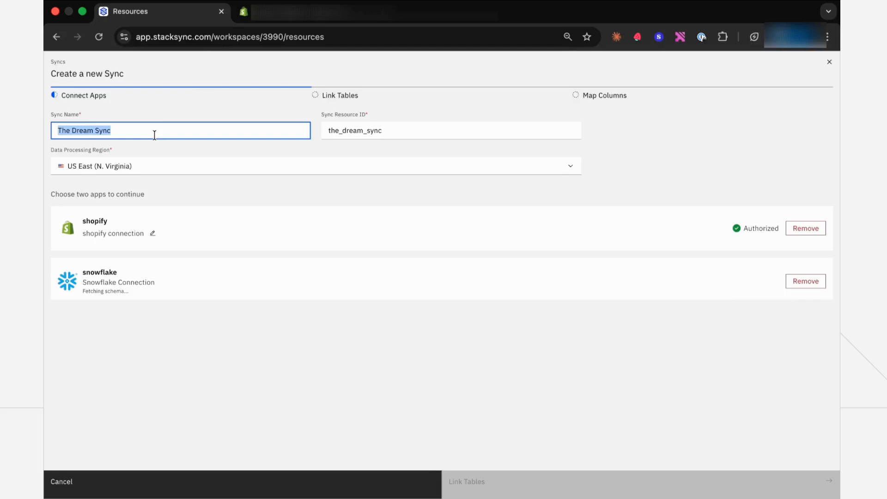
pyautogui.write('Sync Shopify and Snowflake')
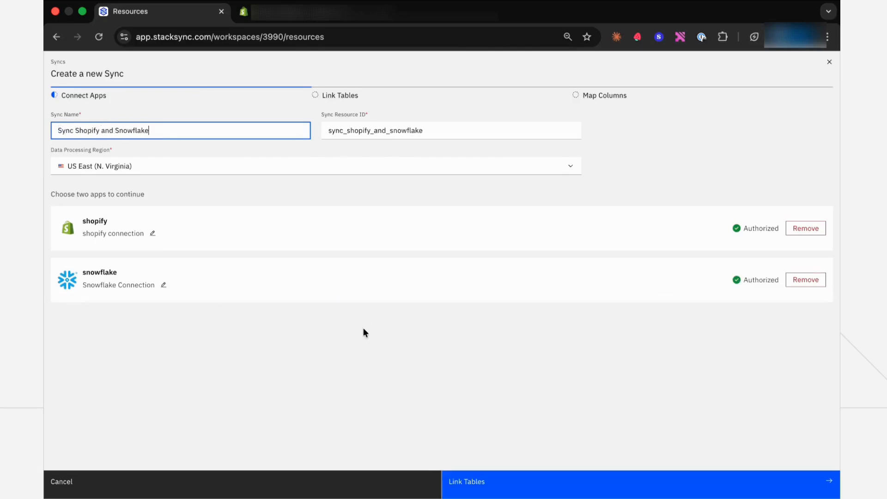
pyautogui.click(505, 479)
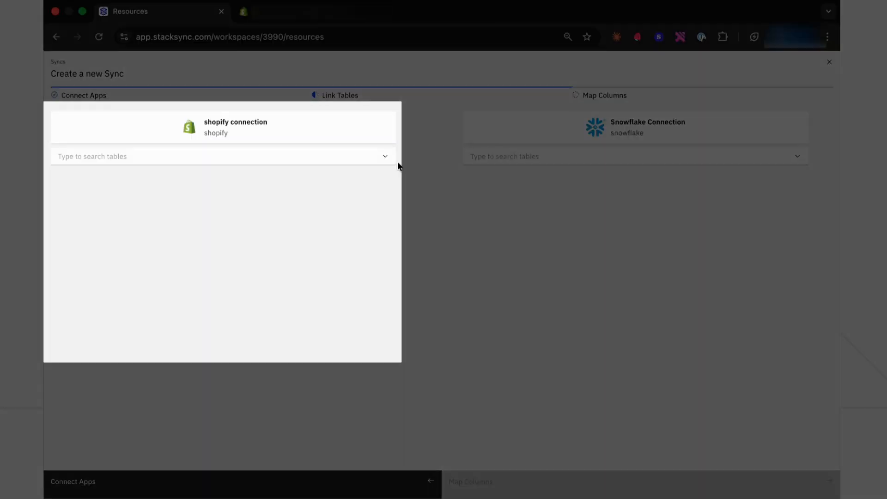
# - Select the Shopify tables products, productMedias, productVariants and orders for syncing
pyautogui.click(384, 159)
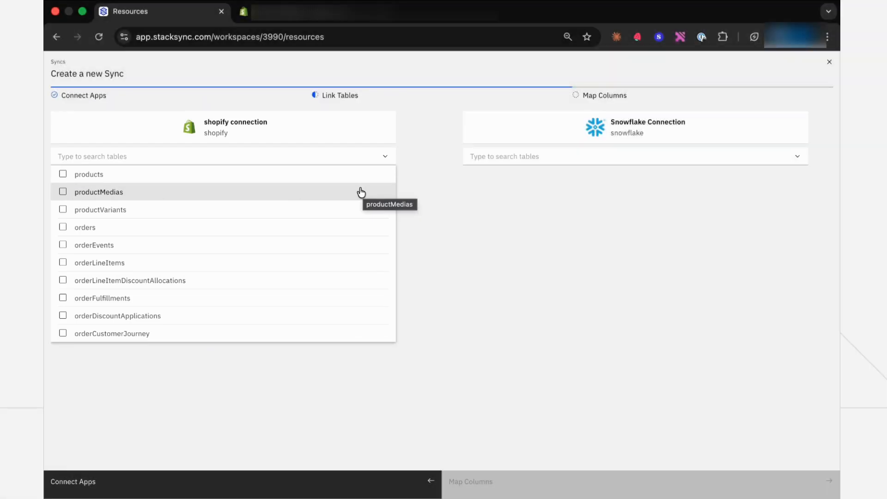
pyautogui.scroll(-1, 338, 199)
pyautogui.scroll(1, 338, 185)
pyautogui.click(338, 180)
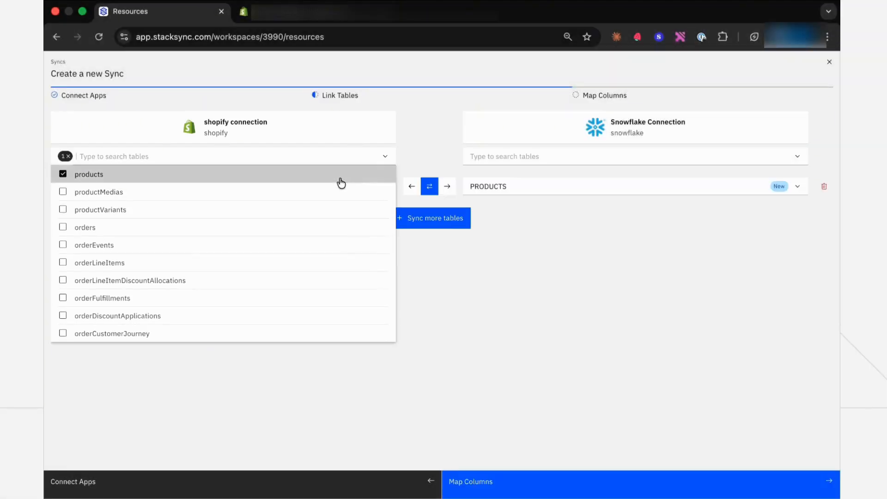
pyautogui.click(328, 192)
pyautogui.click(312, 209)
pyautogui.click(303, 227)
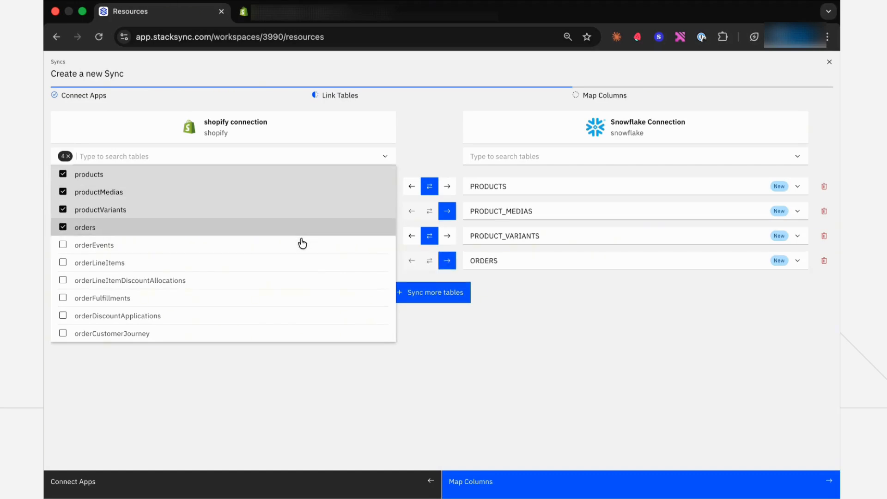
# - Also select orderEvents, orderLineItems, orderFulfillments, orderTransactions and customers, then close the table list
pyautogui.click(298, 245)
pyautogui.click(291, 263)
pyautogui.scroll(-4, 289, 273)
pyautogui.click(291, 229)
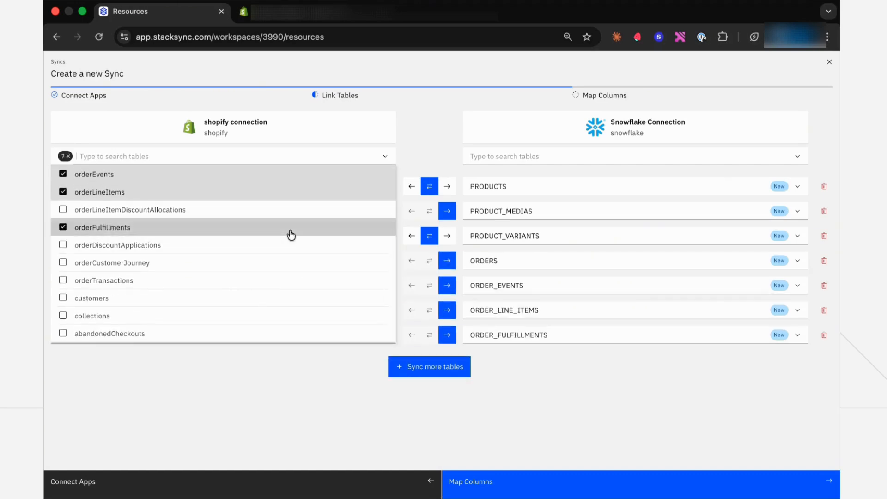
pyautogui.click(255, 280)
pyautogui.click(250, 298)
pyautogui.click(268, 412)
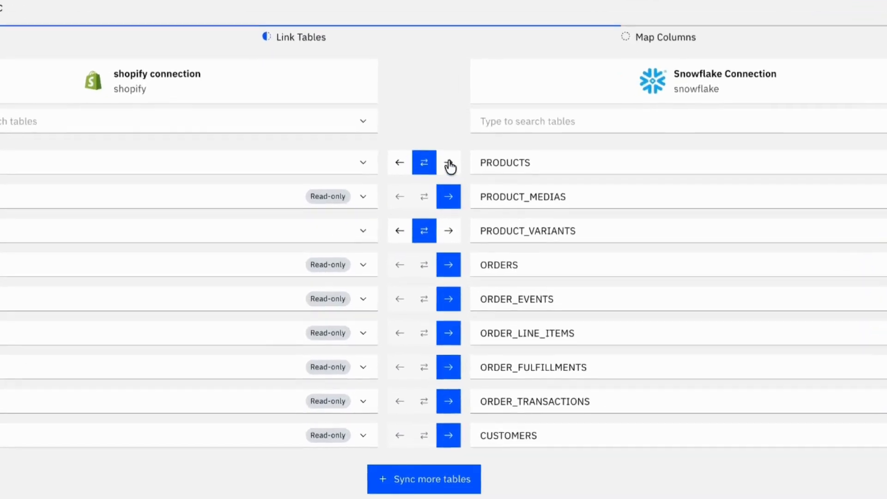
# - Try other sync directions for products and productVariants, returning both to bidirectional
pyautogui.click(447, 186)
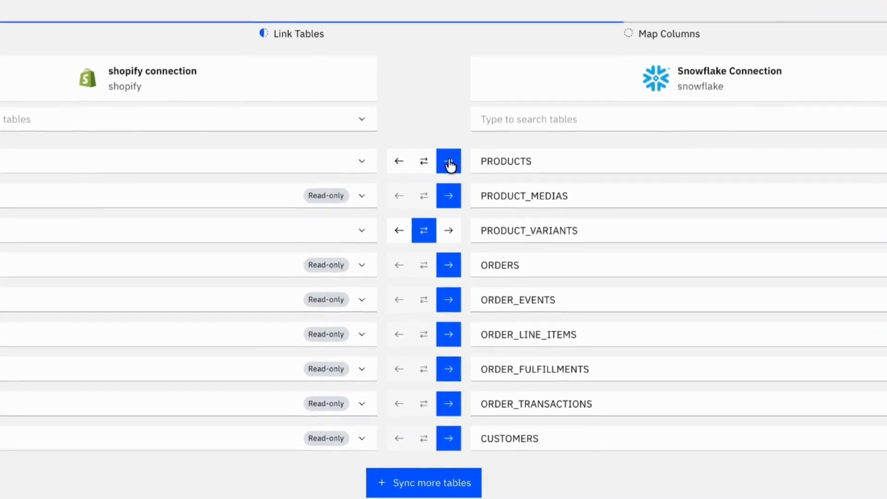
pyautogui.click(398, 242)
pyautogui.click(428, 229)
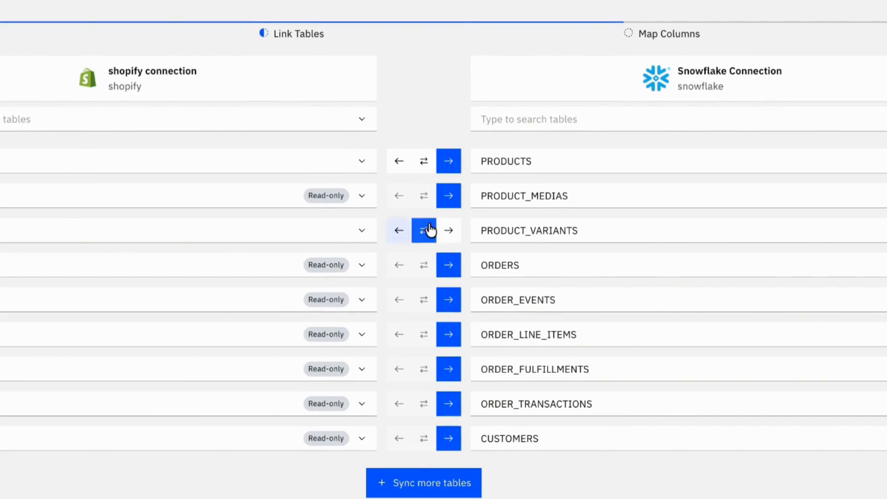
pyautogui.click(423, 161)
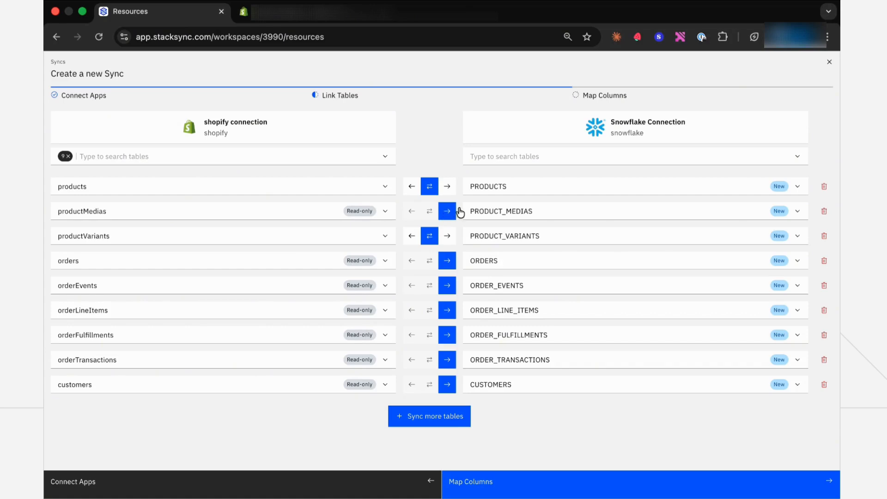
# - Check the PRODUCTS destination table option and continue to column mapping
pyautogui.click(585, 182)
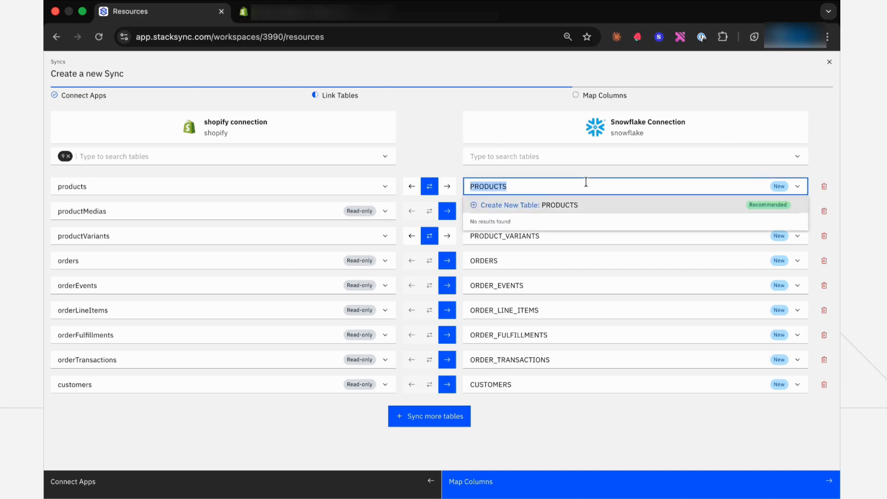
pyautogui.click(593, 174)
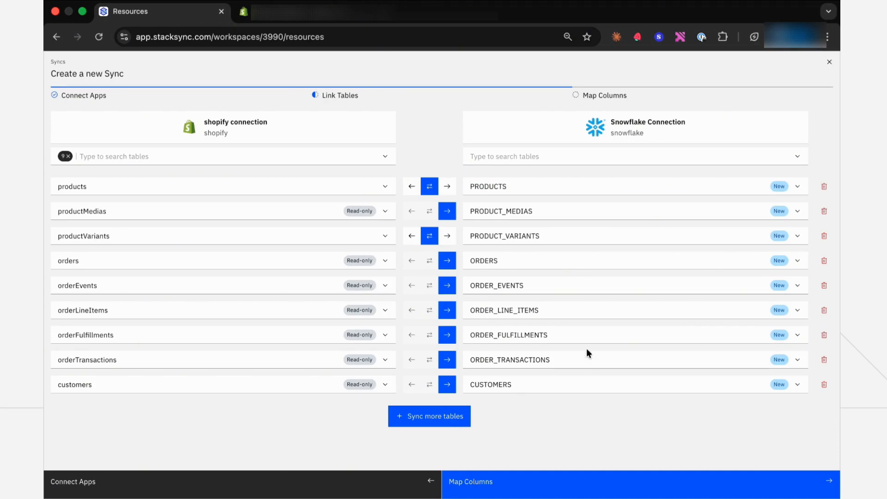
pyautogui.click(538, 480)
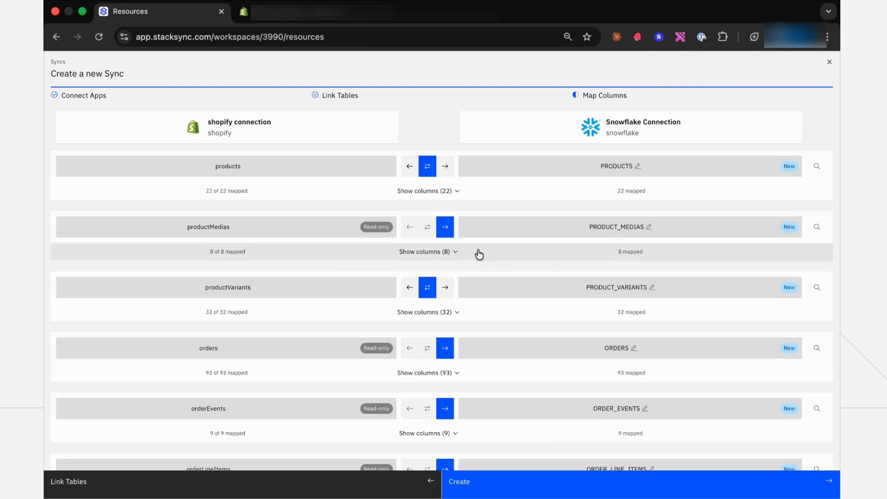
# - Expand the products table's column mappings and review their directions and types
pyautogui.click(451, 199)
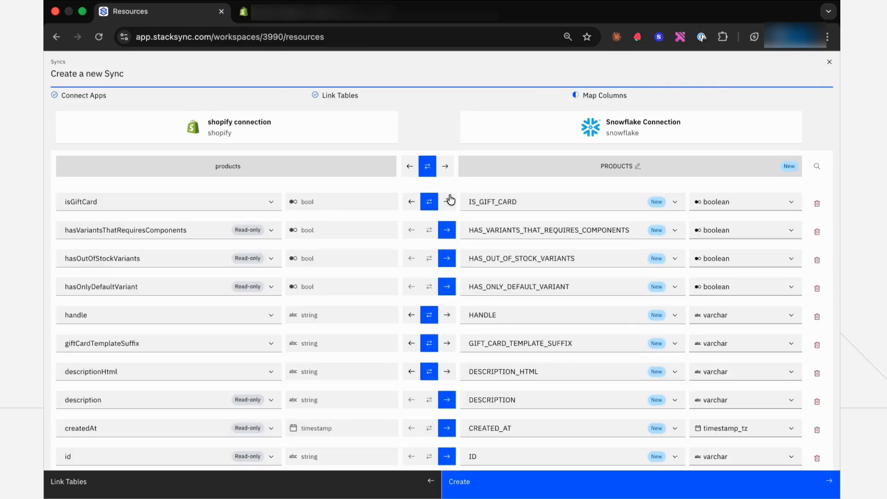
pyautogui.click(450, 207)
pyautogui.click(430, 206)
pyautogui.scroll(-1, 435, 212)
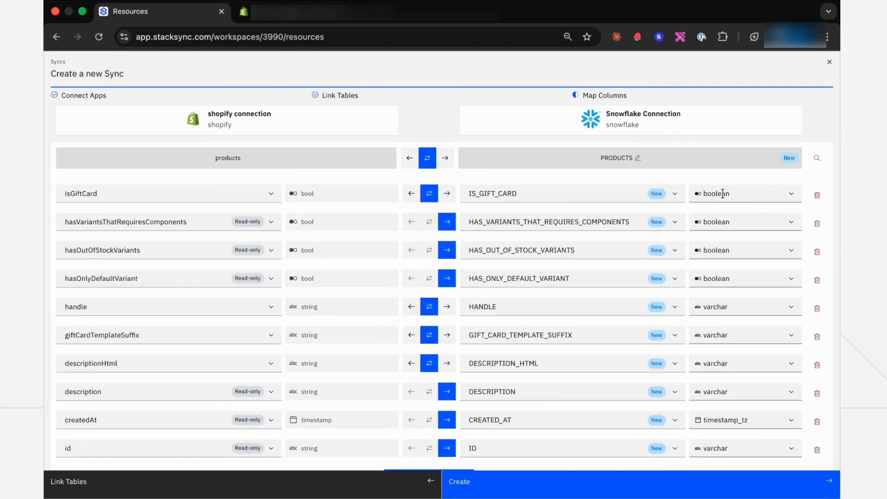
pyautogui.scroll(-2, 541, 238)
pyautogui.scroll(-6, 541, 238)
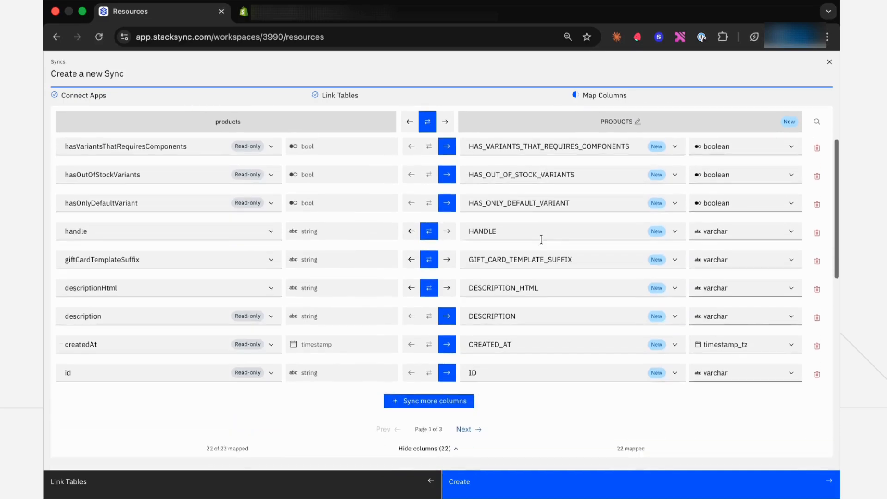
pyautogui.scroll(-5, 543, 245)
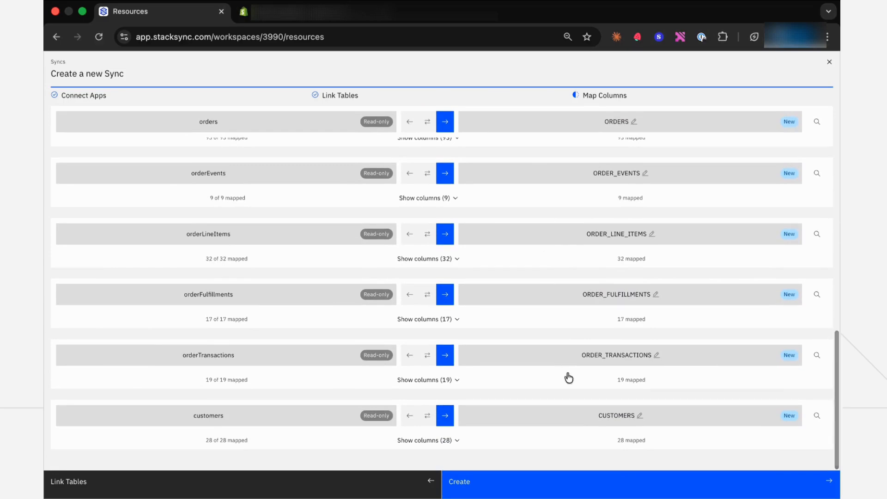
# - Create the sync and switch it from paused to active
pyautogui.click(571, 478)
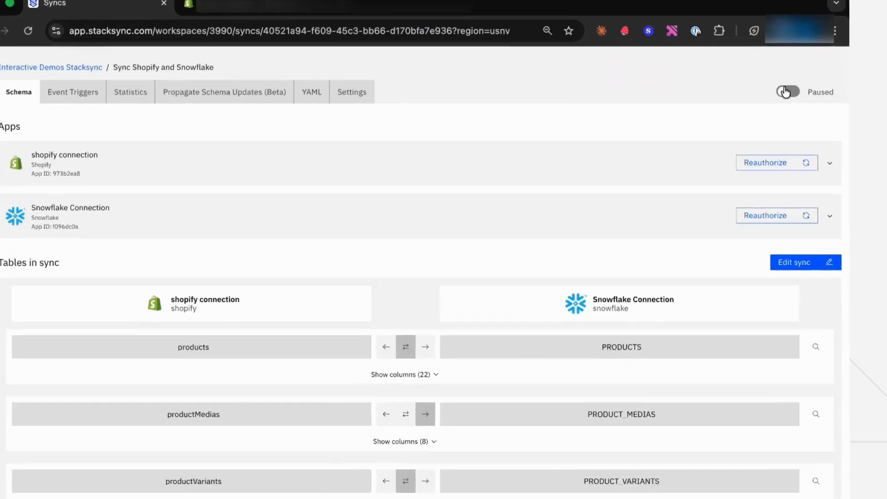
pyautogui.click(783, 91)
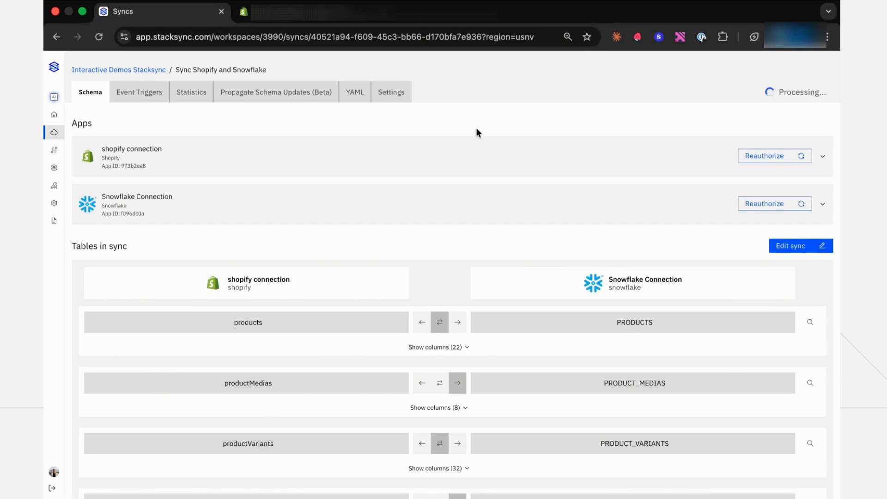
# - Examine the sync's Event Triggers, Propagate Schema Updates, YAML and Settings tabs, including the data sync frequency options
pyautogui.click(131, 97)
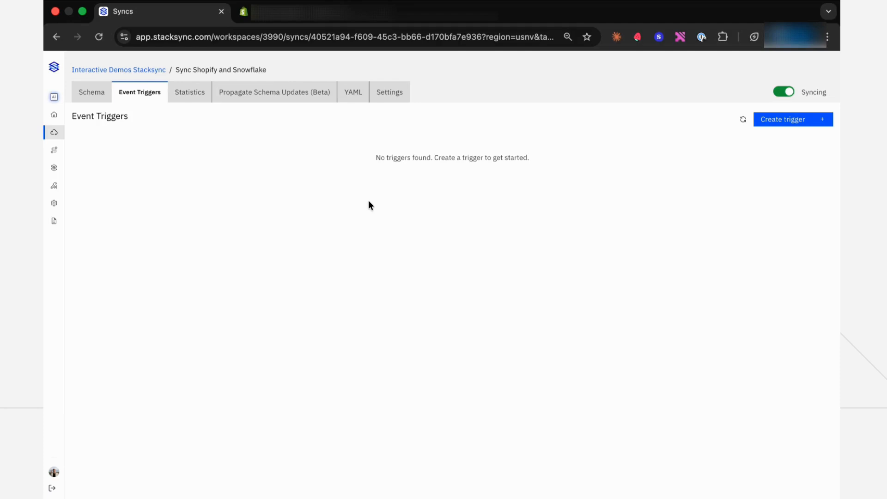
pyautogui.click(279, 91)
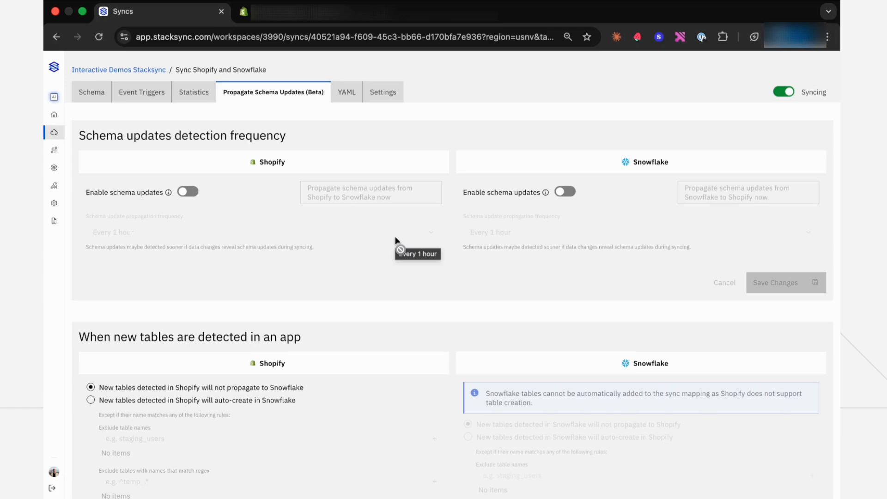
pyautogui.click(346, 94)
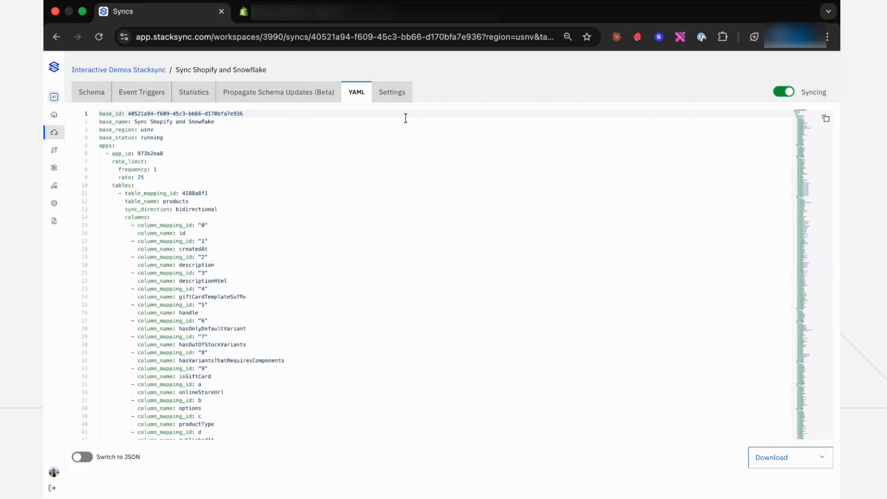
pyautogui.click(396, 95)
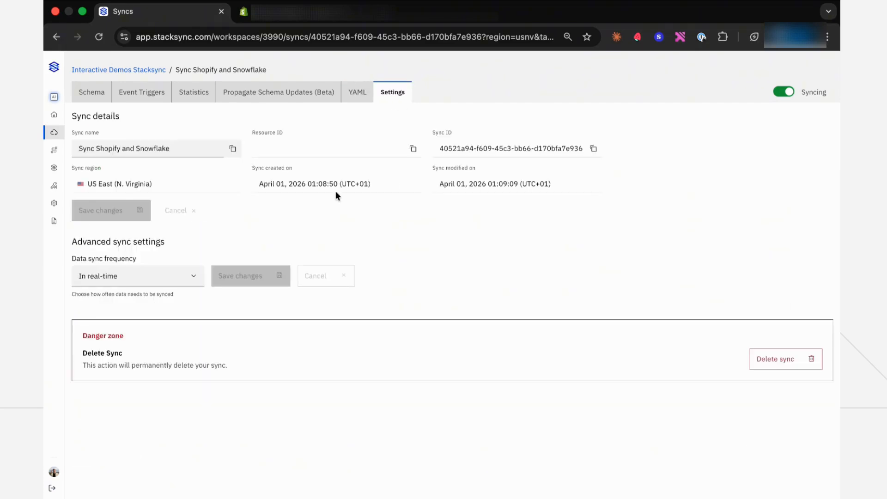
pyautogui.click(179, 274)
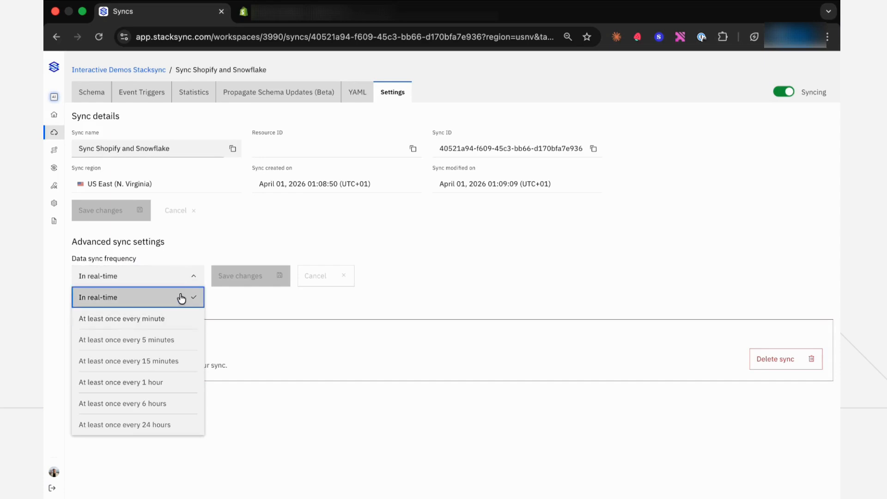
pyautogui.click(187, 276)
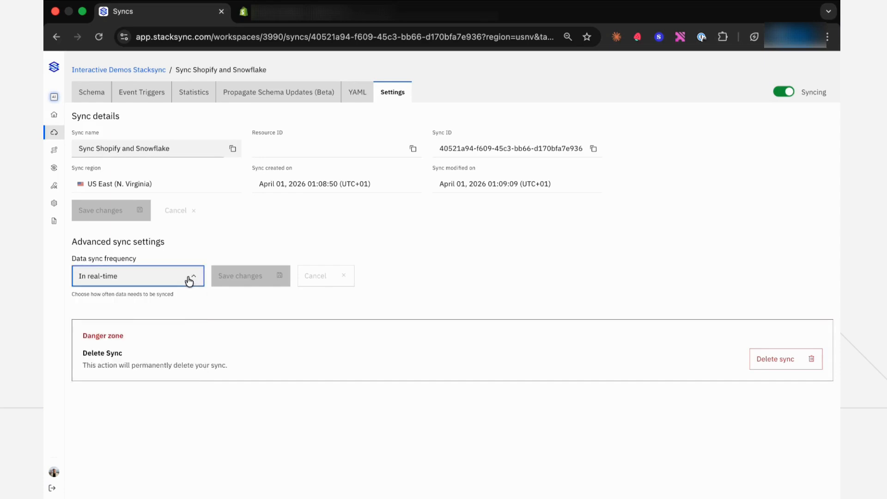
pyautogui.click(189, 94)
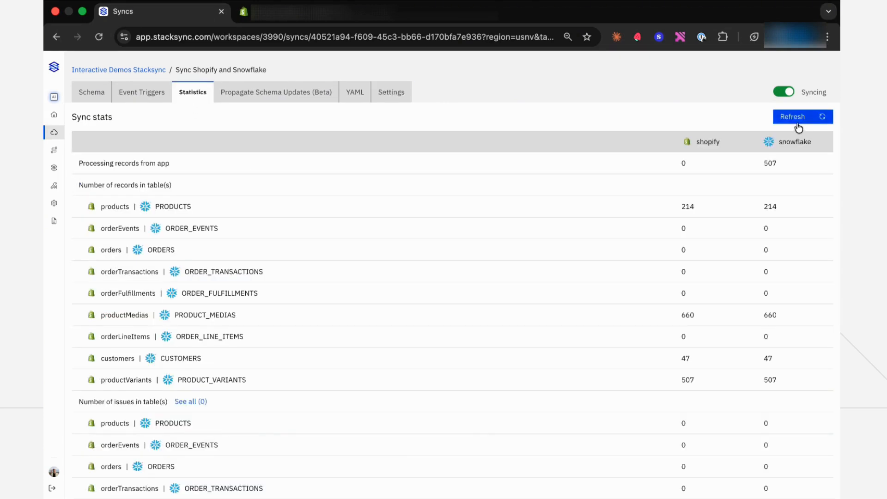
# - Switch to the database client and expand MY_NEW_SCHEMA under Demo Snowflake to inspect the synced tables
pyautogui.click(796, 121)
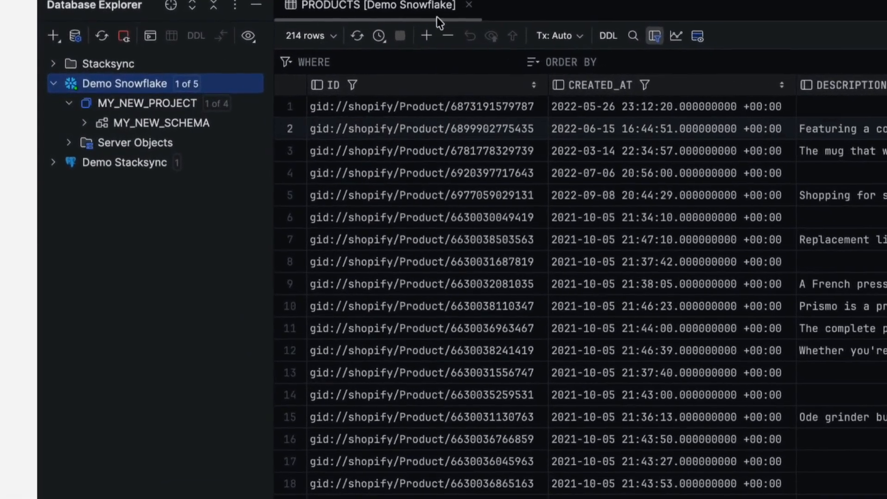
pyautogui.click(85, 122)
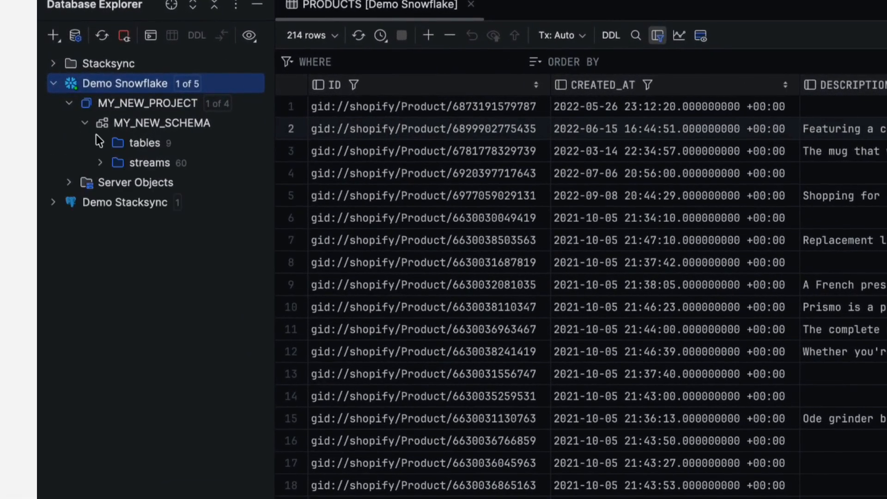
# - Open the PRODUCTS table from MY_NEW_SCHEMA's tables folder and scroll across its columns
pyautogui.click(100, 143)
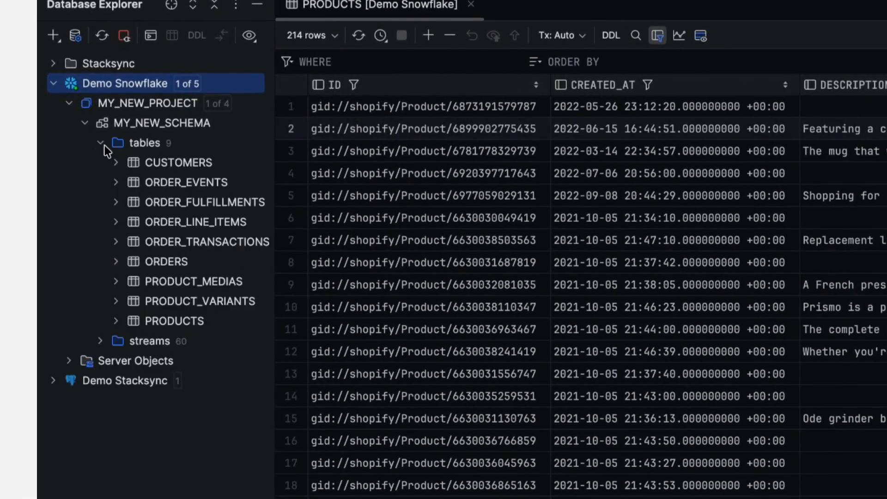
pyautogui.doubleClick(172, 319)
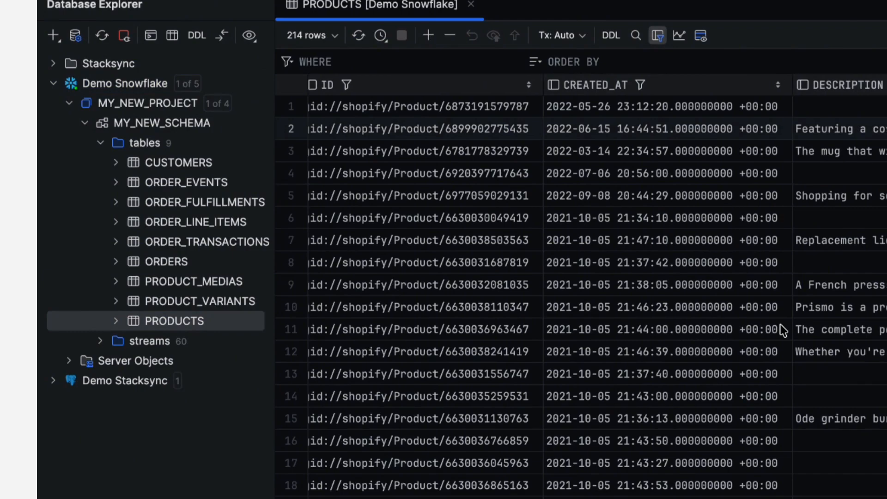
pyautogui.hscroll(10, 780, 328)
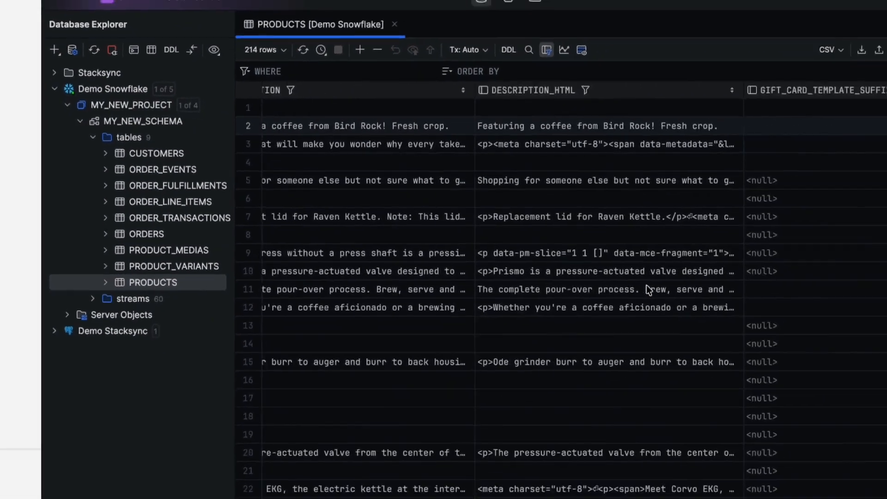
pyautogui.hscroll(15, 646, 285)
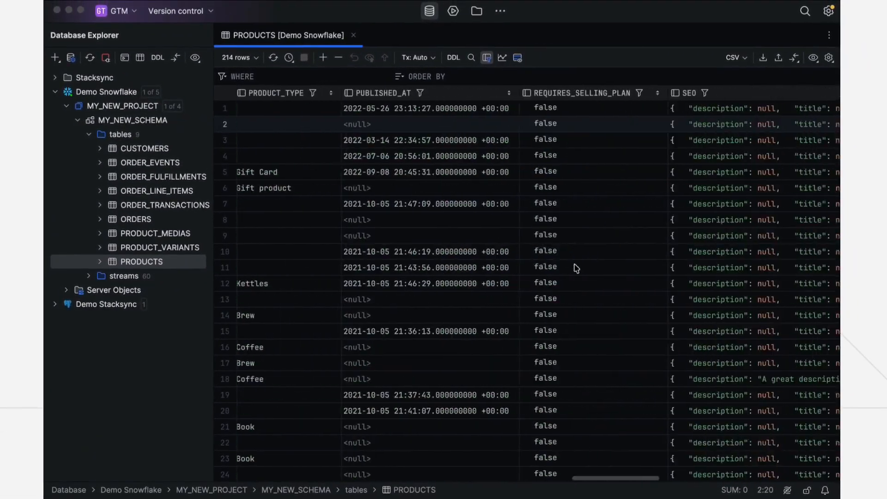
pyautogui.hscroll(10, 576, 268)
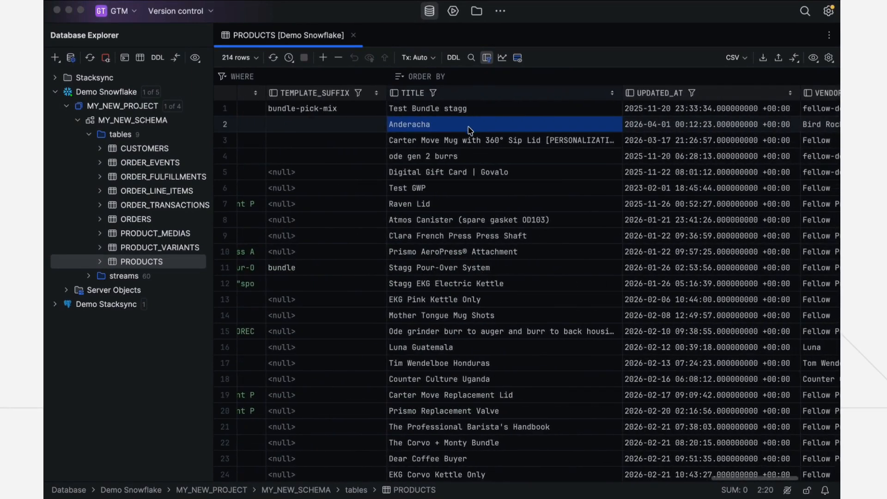
# - Edit the Anderacha product's title in the Snowflake table to Anderacha TEST and submit the change
pyautogui.doubleClick(468, 126)
pyautogui.click(468, 126)
pyautogui.write('T')
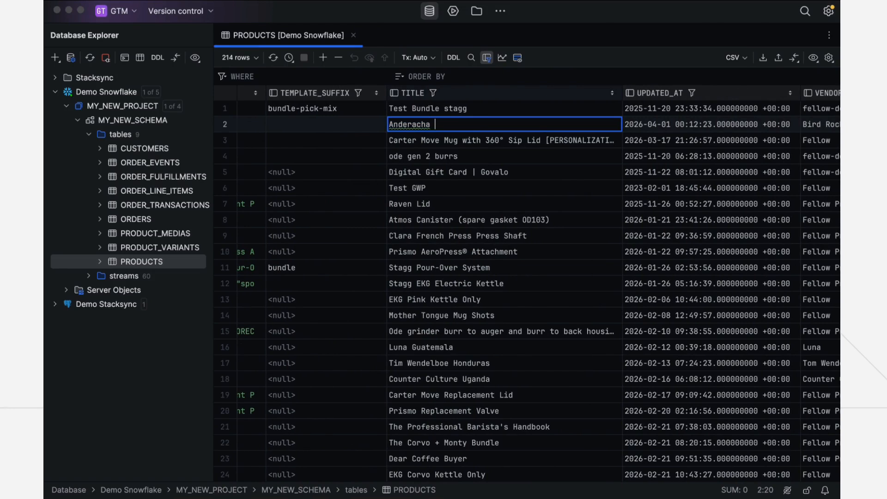
pyautogui.write('EST')
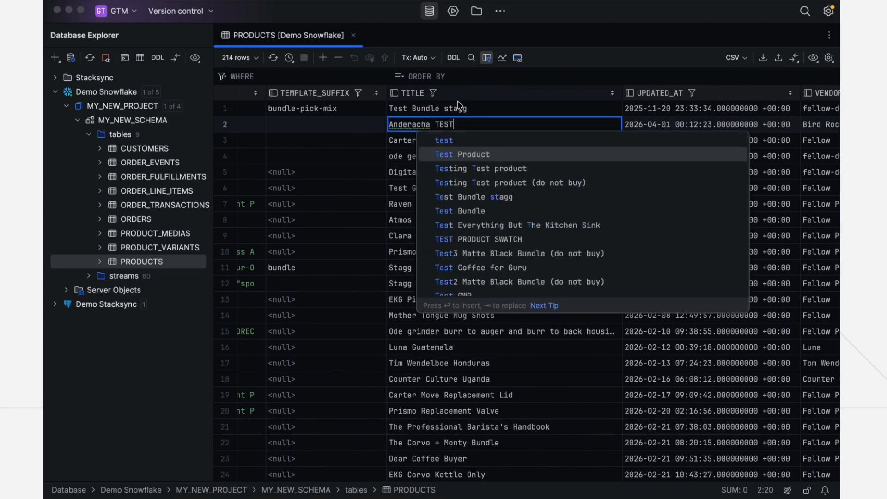
pyautogui.click(458, 104)
pyautogui.click(385, 57)
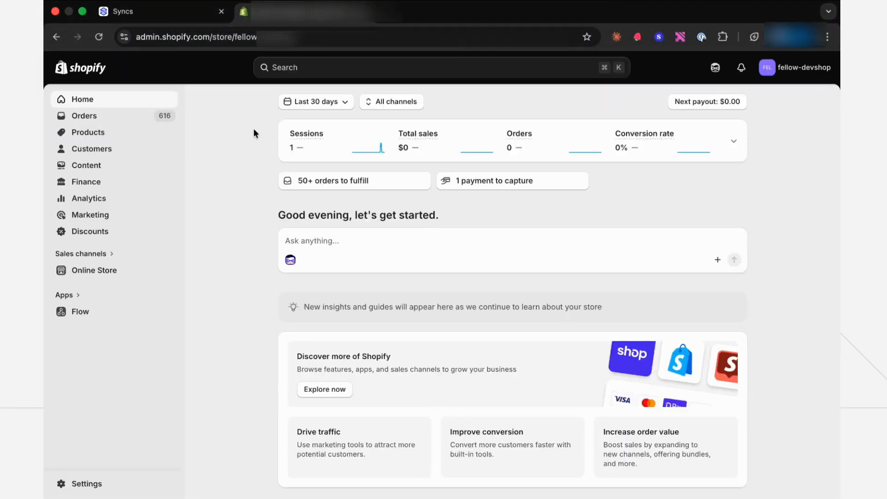
# - In the Shopify admin, search products for Anderacha and open the matching product
pyautogui.click(106, 137)
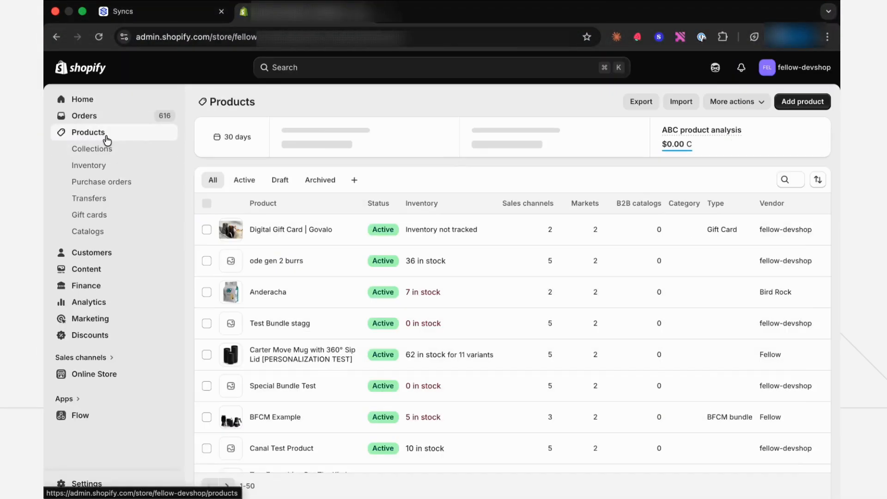
pyautogui.click(787, 181)
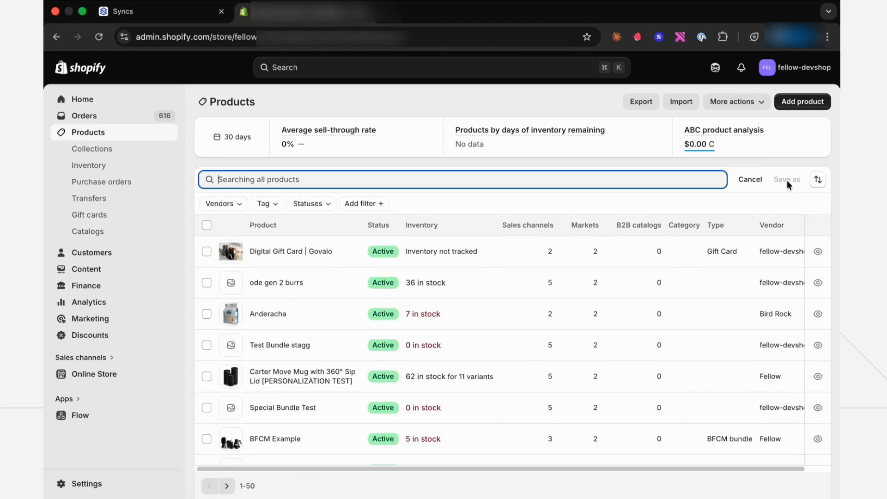
pyautogui.write('Anderach')
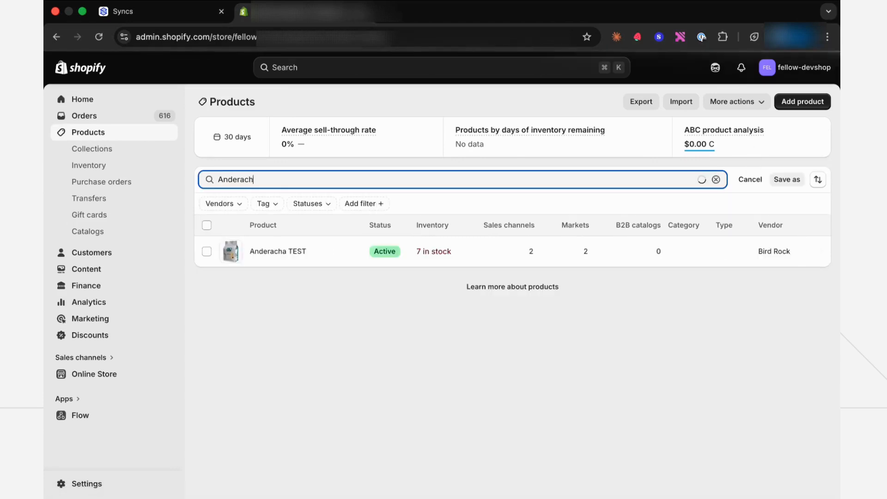
pyautogui.write('a')
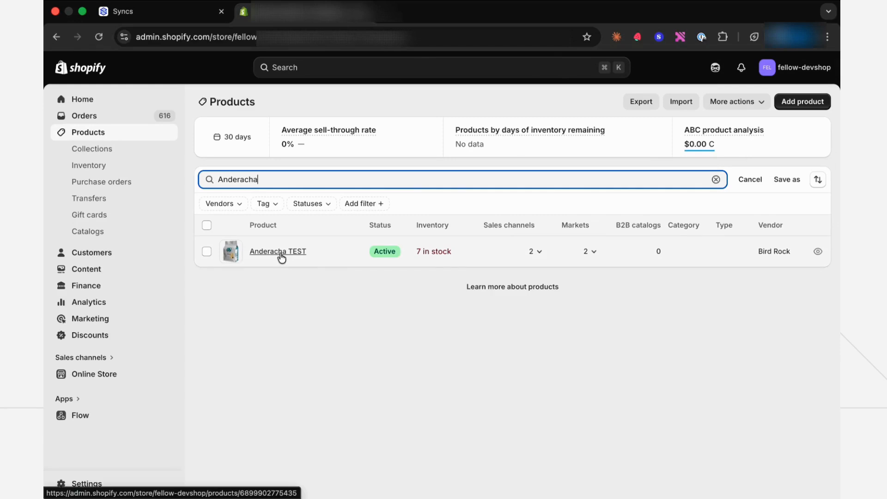
pyautogui.click(280, 253)
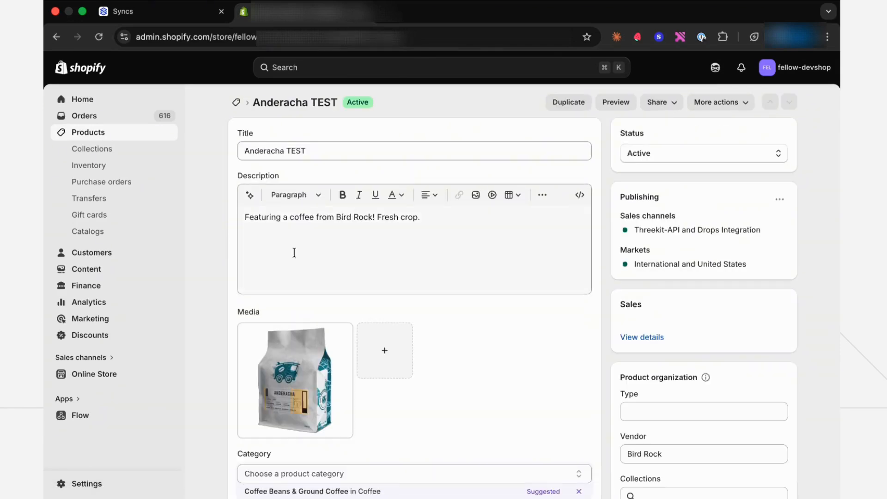
# - Change the product's title to Anderacha TEST 2 and save it in Shopify
pyautogui.click(296, 151)
pyautogui.write('2')
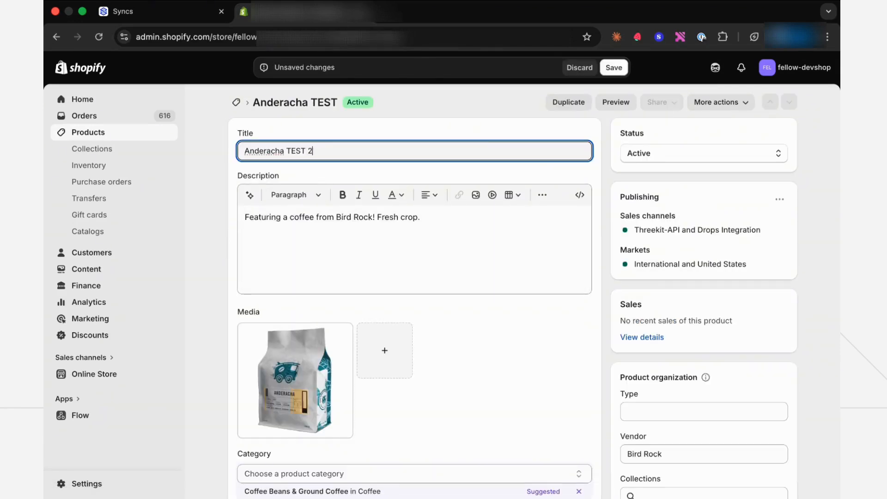
pyautogui.click(614, 68)
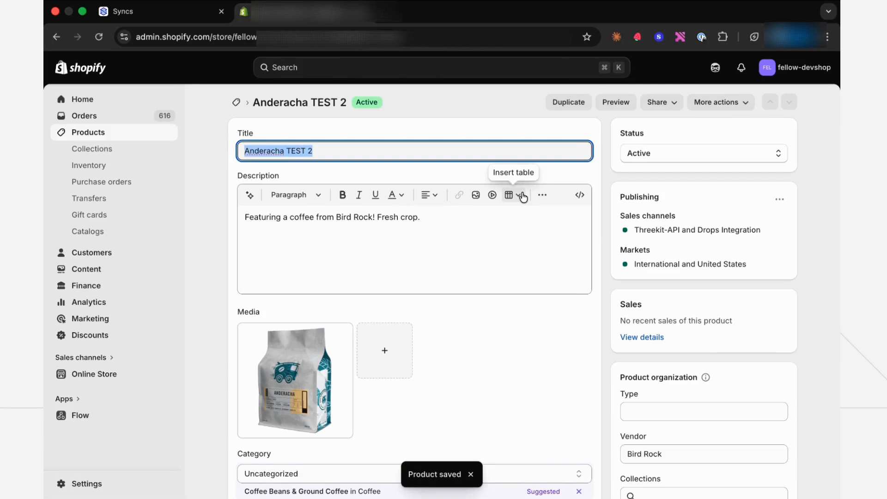
pyautogui.click(452, 175)
# - Switch back to the database client and refresh the PRODUCTS table data
pyautogui.press('super+Tab')
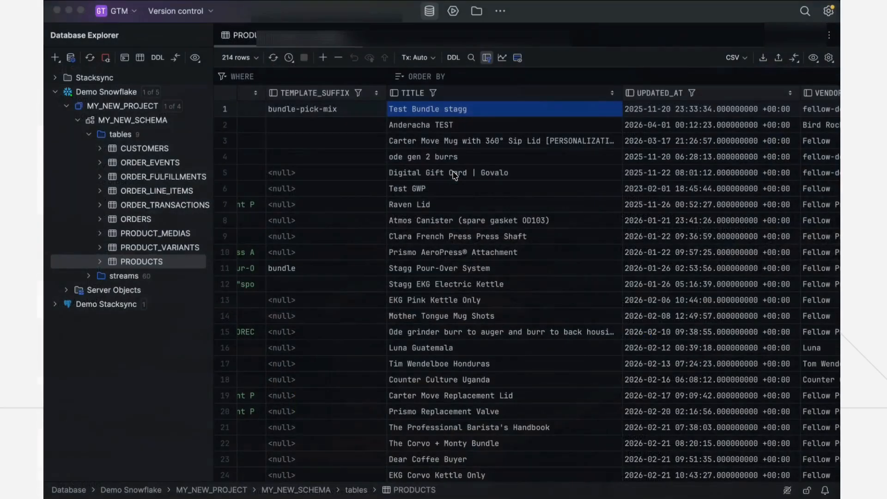
pyautogui.click(275, 58)
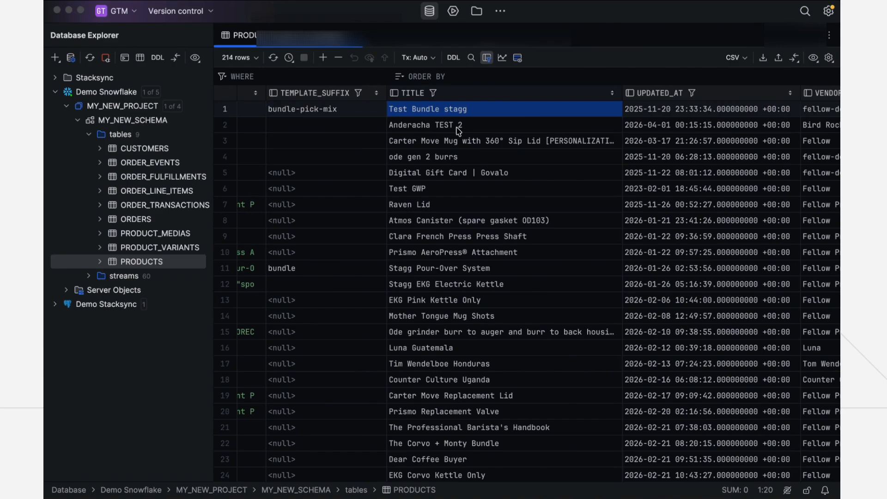
pyautogui.press('super+shift+5')
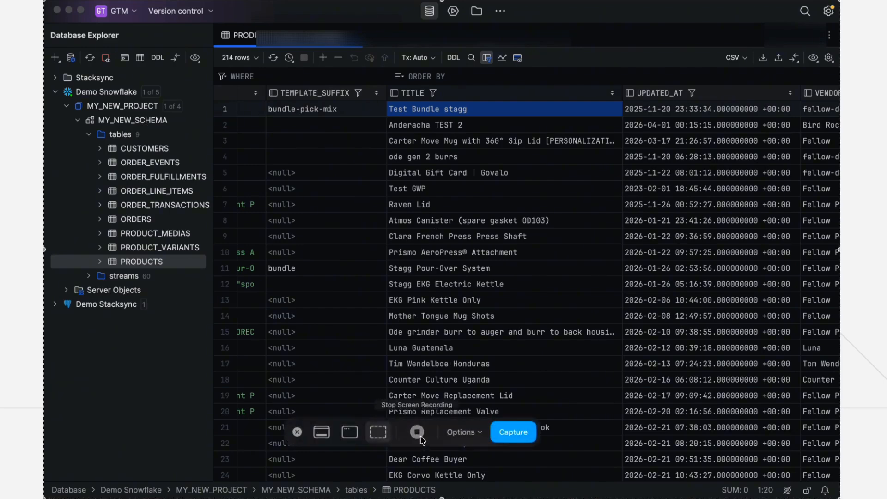